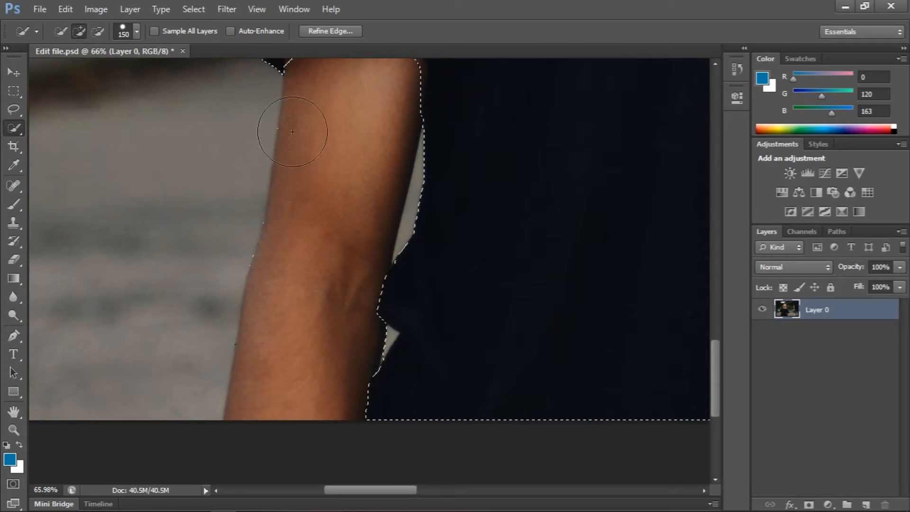
Undo the last selection stroke and subtract the arm below the sleeve from the shirt selection
key(ctrl+z)
drag(240, 320, 234, 350)
drag(327, 233, 285, 225)
drag(341, 146, 372, 284)
drag(285, 203, 360, 205)
drag(313, 136, 348, 272)
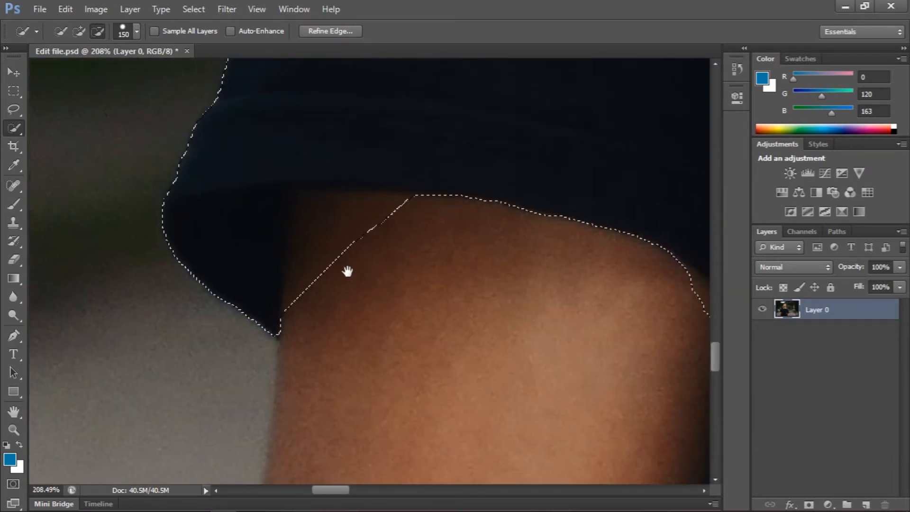
Reduce the Quick Selection brush to size 45 and subtract the remaining skin under the sleeve hem from the selection
key([)
key([)
key([)
key([)
key([)
key([)
key([)
key([)
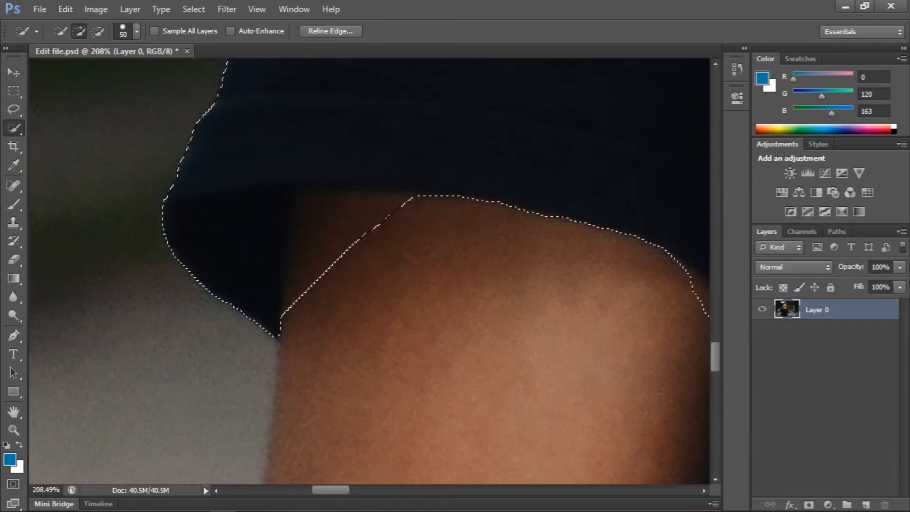
key(alt)
mouse_move(359, 291)
mouse_down()
mouse_move(339, 269)
mouse_move(324, 224)
mouse_move(321, 283)
mouse_up()
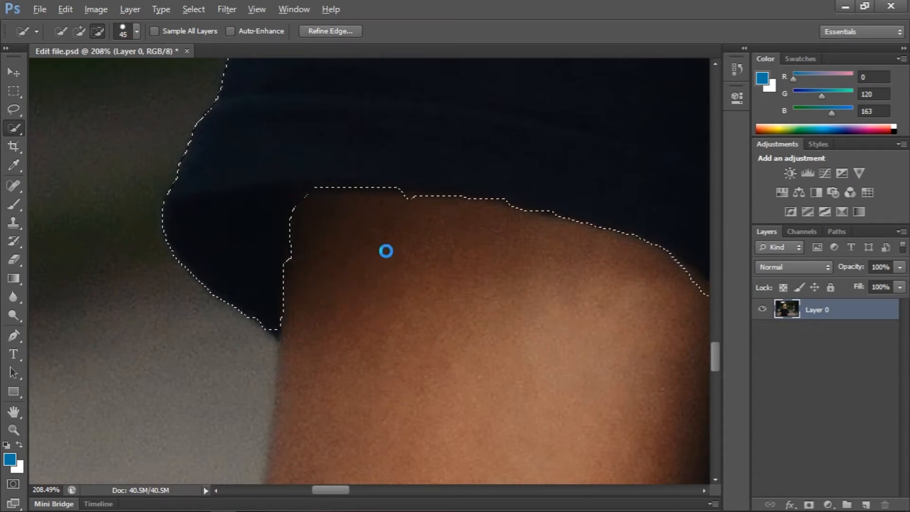
drag(477, 282, 267, 170)
key(alt)
mouse_move(467, 194)
mouse_down()
mouse_move(484, 205)
mouse_move(496, 305)
mouse_move(506, 317)
mouse_move(391, 99)
mouse_up()
Reduce the brush to size 15 and subtract the background gaps between the arm and the shirt's side
scroll(512, 319, down, 3)
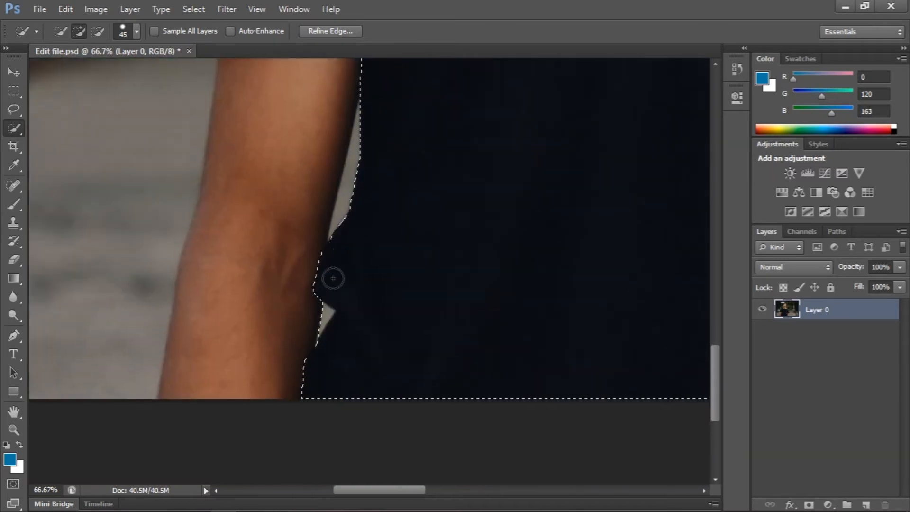
scroll(331, 279, up, 3)
key(bracketleft)
key(bracketleft)
key(bracketleft)
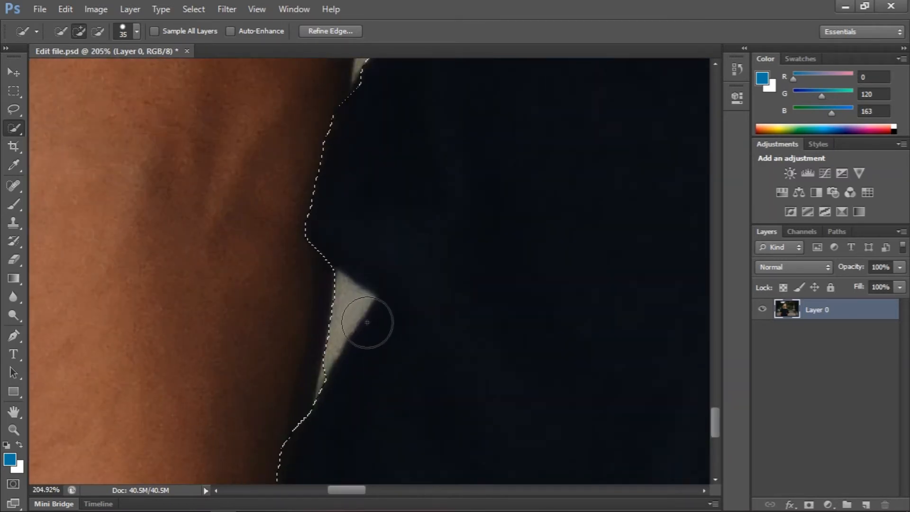
alt+drag(366, 296, 363, 301)
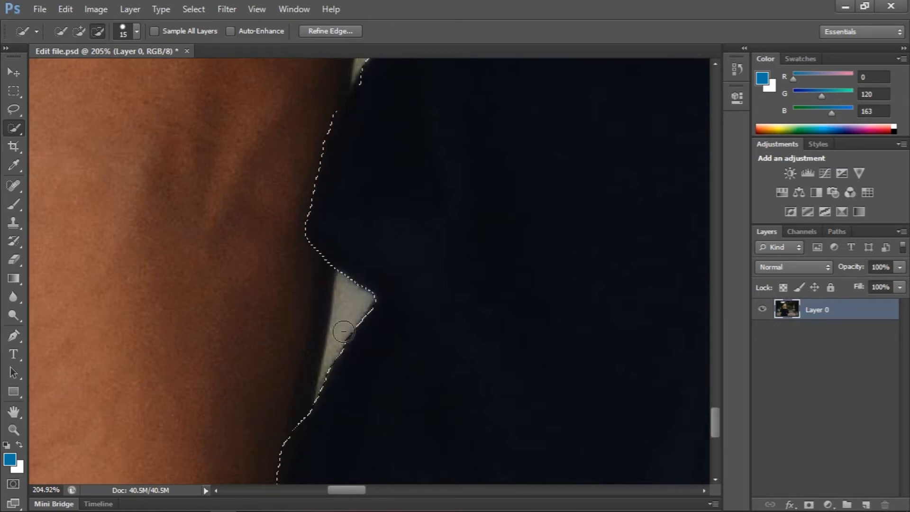
click(378, 315)
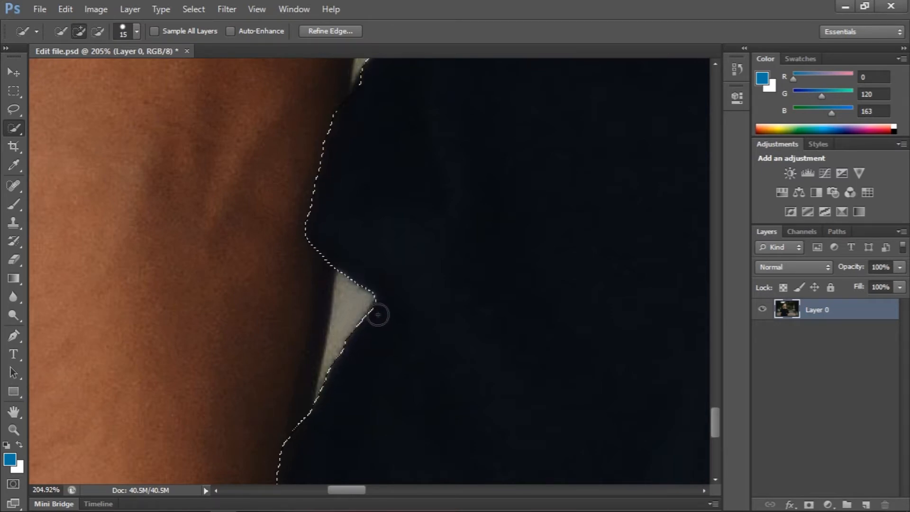
alt+drag(384, 302, 283, 351)
alt+drag(341, 209, 294, 207)
Refine the selection along the outer edge of the shirt's shoulder above the same sleeve
drag(448, 195, 450, 415)
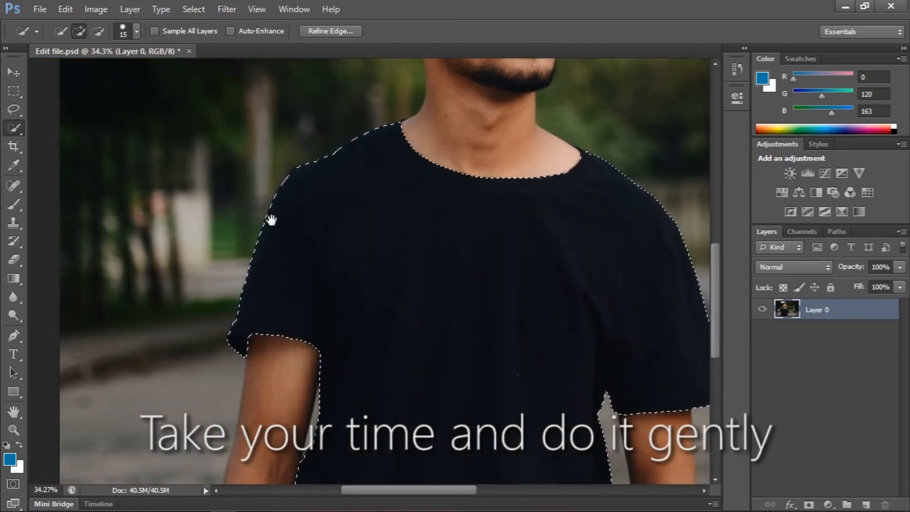
mouse_move(315, 164)
ctrl+mouse_down()
mouse_move(364, 215)
mouse_move(409, 213)
mouse_move(294, 273)
ctrl+mouse_up()
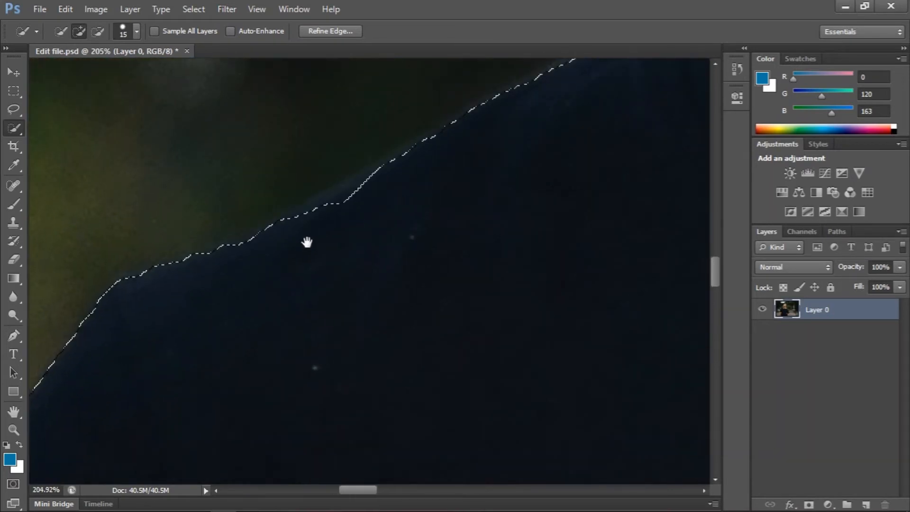
key(alt)
mouse_move(376, 181)
mouse_down()
mouse_move(328, 203)
mouse_move(400, 163)
mouse_up()
click(412, 159)
click(399, 167)
Extend the selection into the thin collar tip beside the neck with a size 9 brush
drag(398, 221, 294, 237)
drag(505, 165, 459, 286)
drag(366, 181, 429, 263)
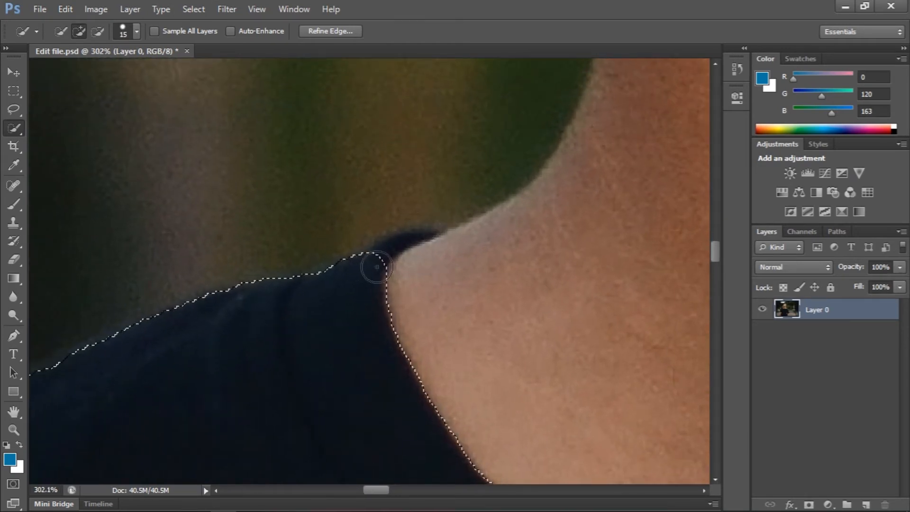
key([)
mouse_move(376, 262)
mouse_down()
mouse_move(428, 236)
mouse_move(428, 248)
mouse_move(444, 247)
mouse_move(404, 262)
mouse_up()
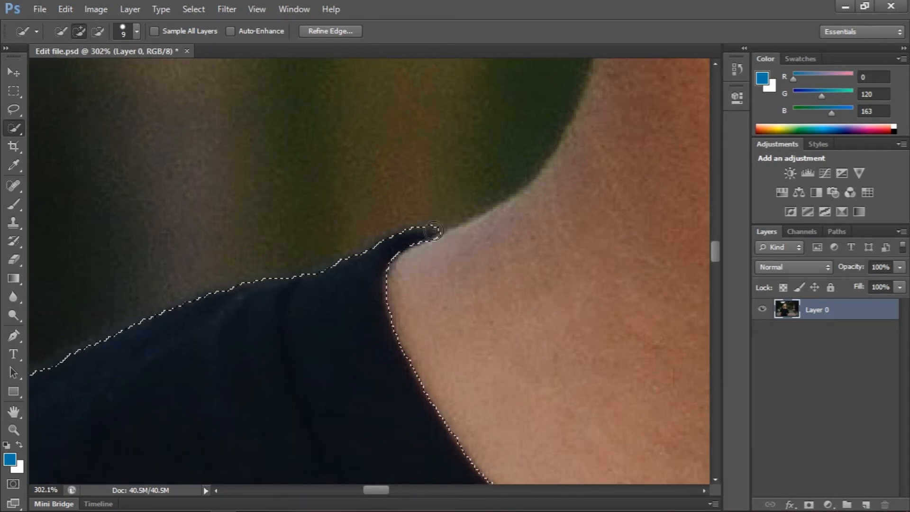
drag(421, 221, 379, 230)
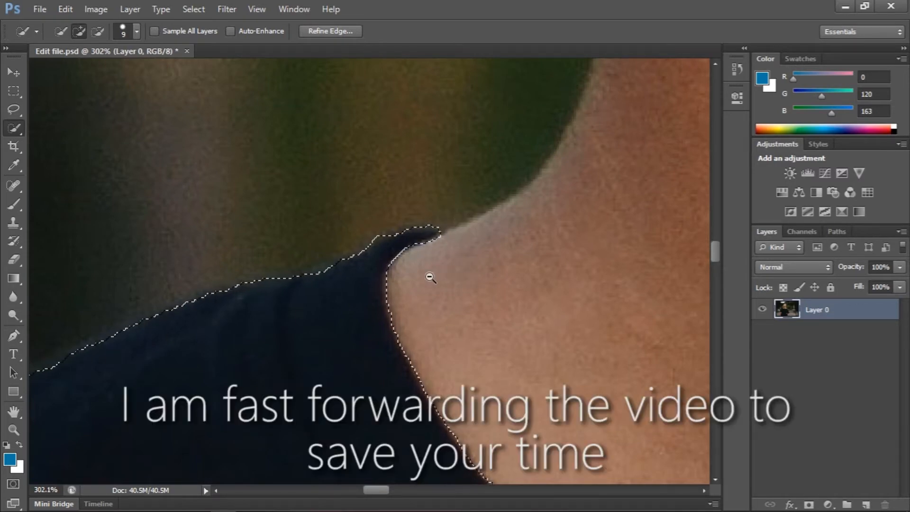
Clean up the rest of the shirt selection down the opposite side to the hem, using brush size 8
drag(429, 277, 418, 280)
drag(497, 319, 468, 313)
drag(547, 317, 370, 269)
drag(504, 311, 489, 327)
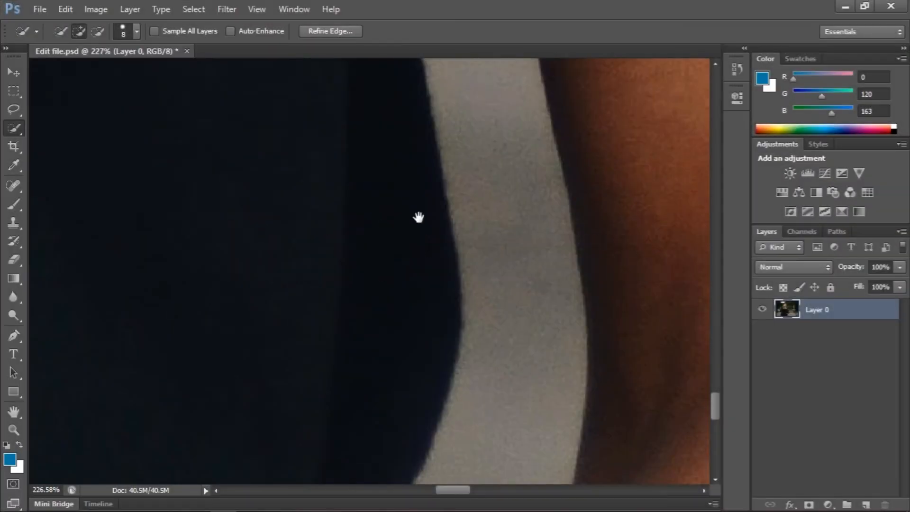
drag(394, 370, 455, 132)
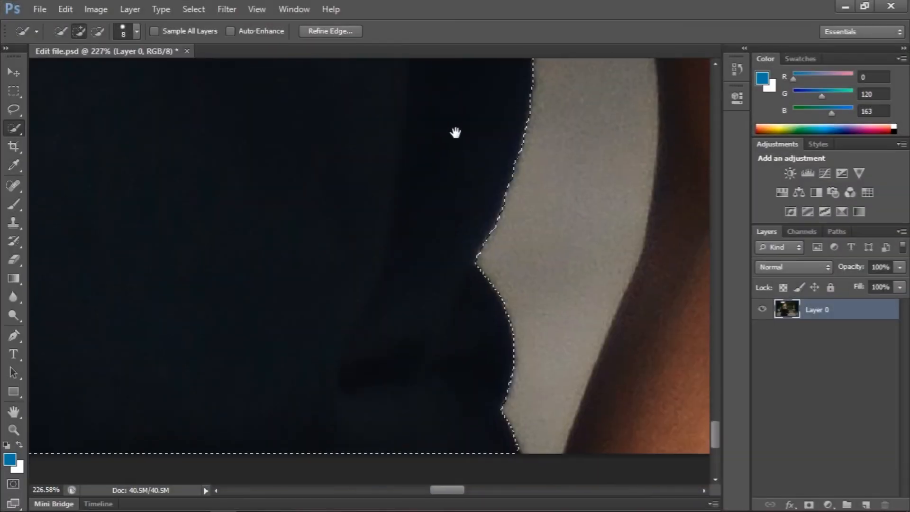
scroll(456, 319, down, 4)
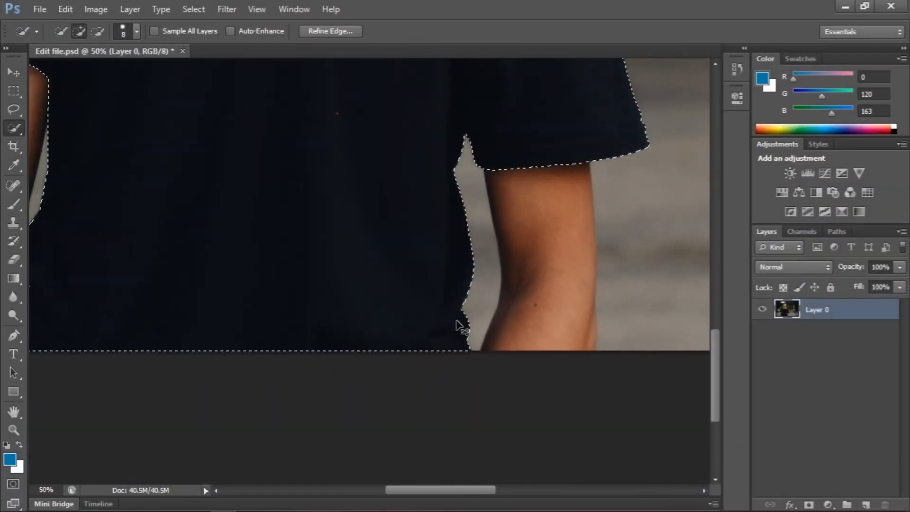
key(ctrl+0)
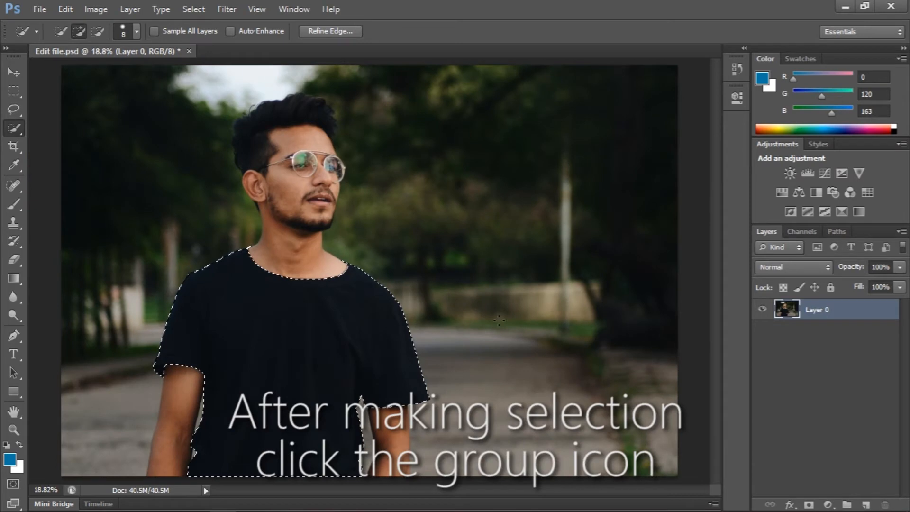
Create a new layer group above Layer 0 and mask it with the shirt selection
click(10, 72)
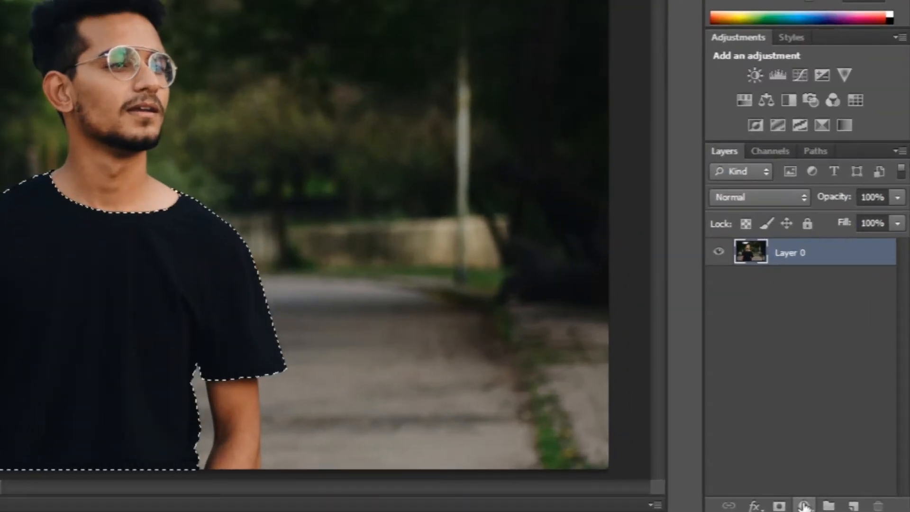
click(829, 505)
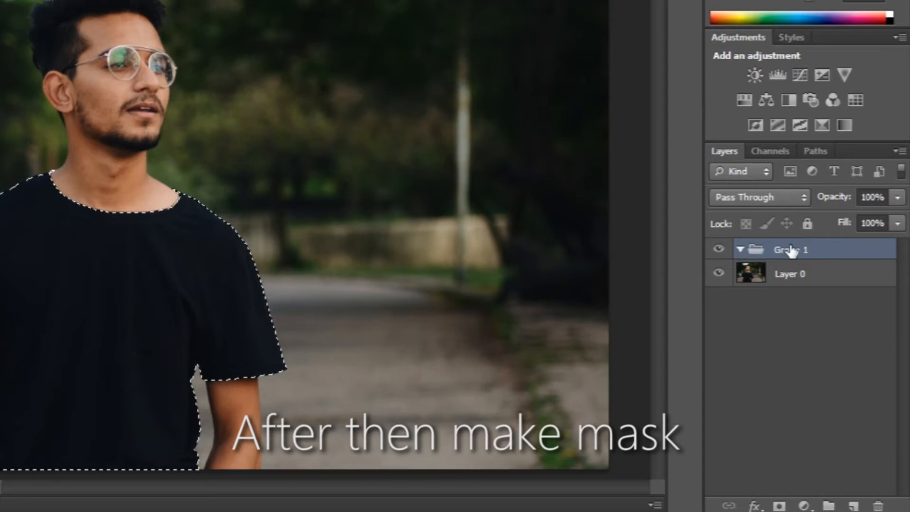
click(780, 505)
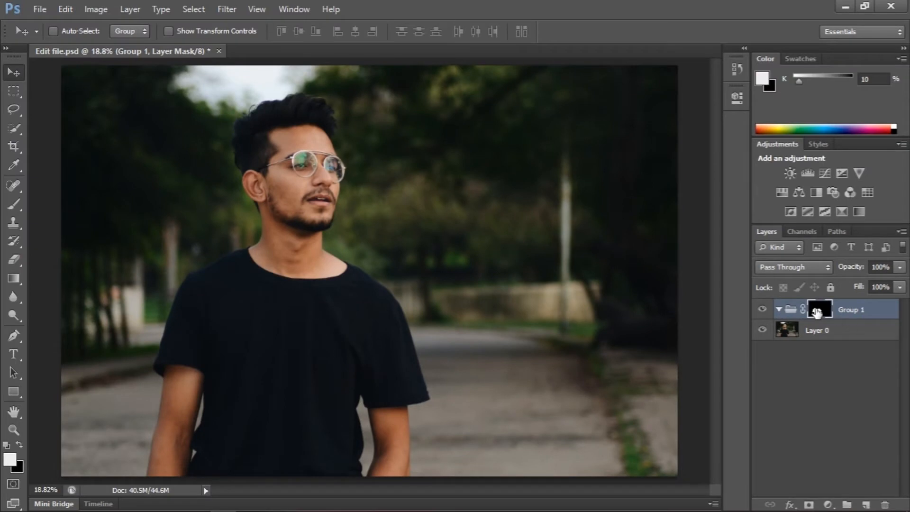
Inspect the shirt mask on Group 1 by itself and clear the selection loaded from it
ctrl+click(818, 310)
alt+click(824, 309)
alt+click(824, 309)
alt+click(823, 309)
alt+click(824, 309)
click(819, 389)
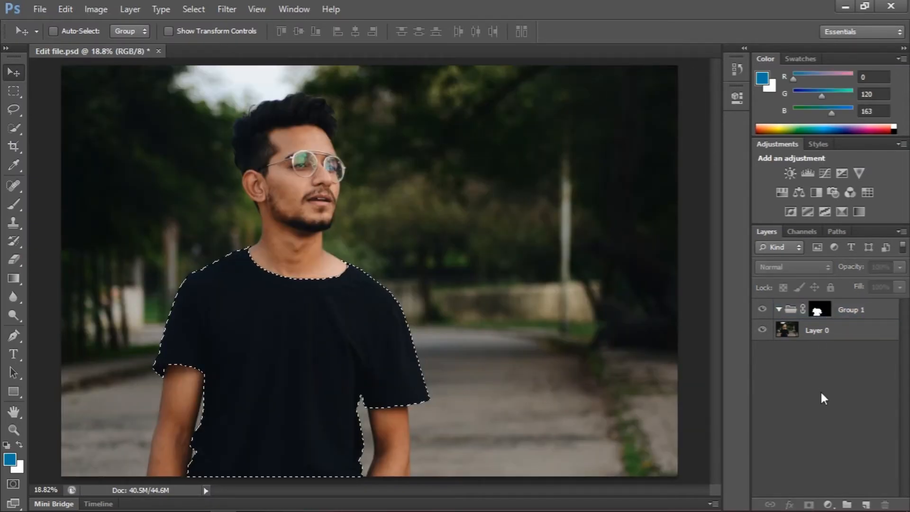
key(ctrl+d)
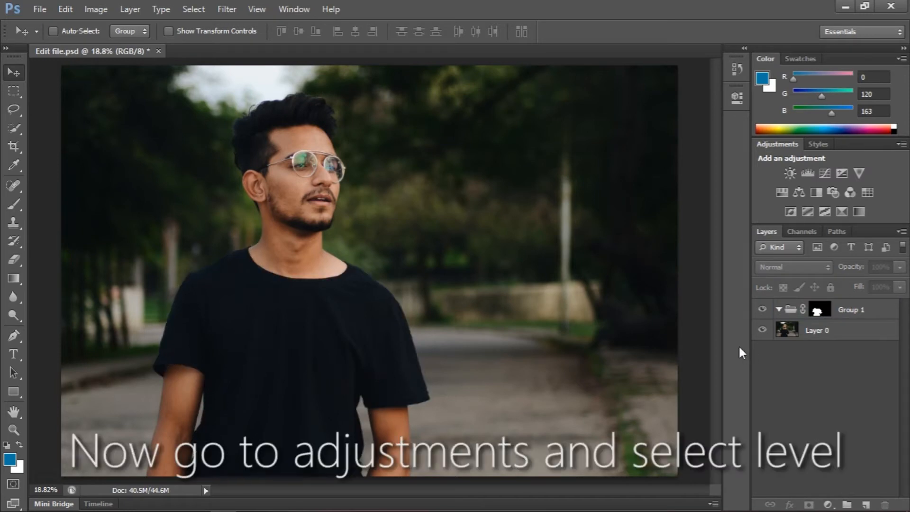
Add a Levels adjustment layer inside Group 1 with default settings and delete its layer mask
click(848, 310)
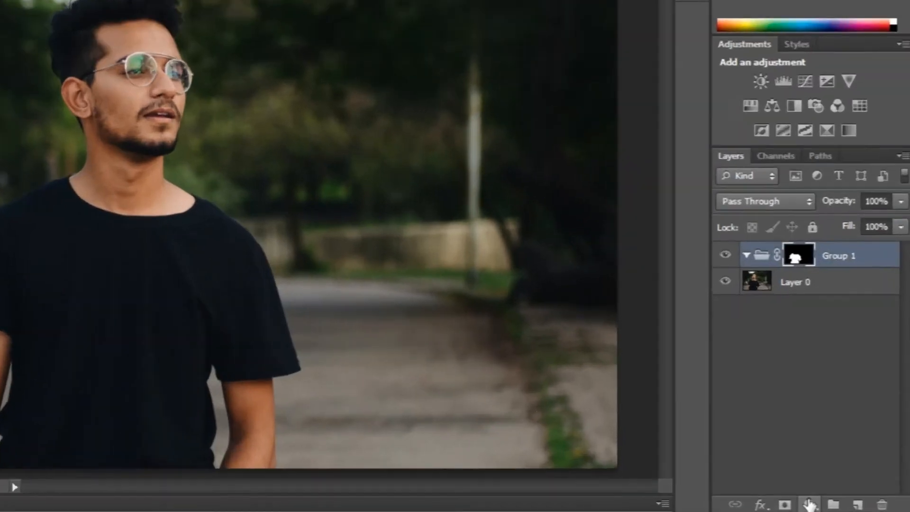
click(827, 504)
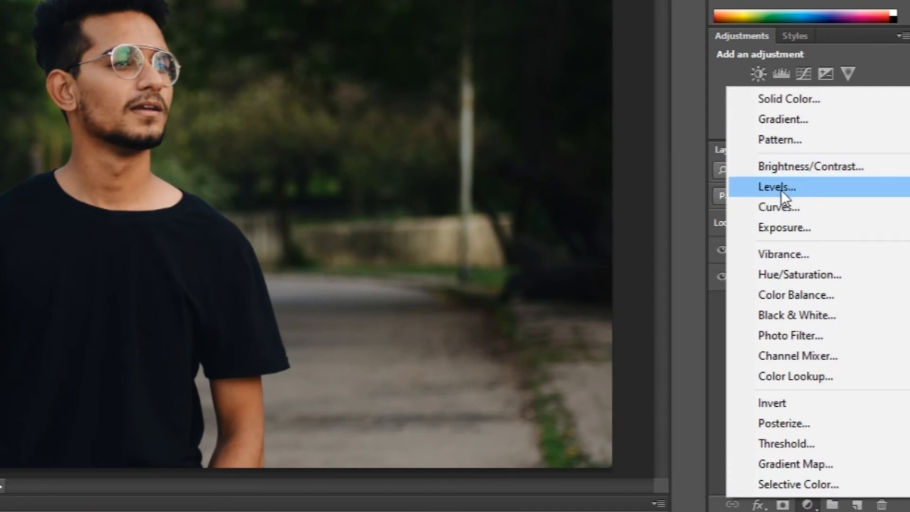
click(804, 190)
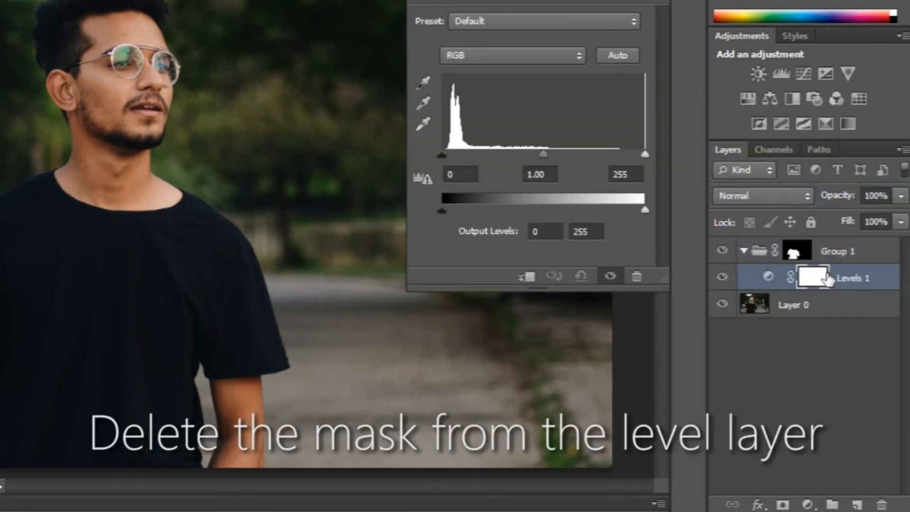
click(660, 6)
right_click(815, 274)
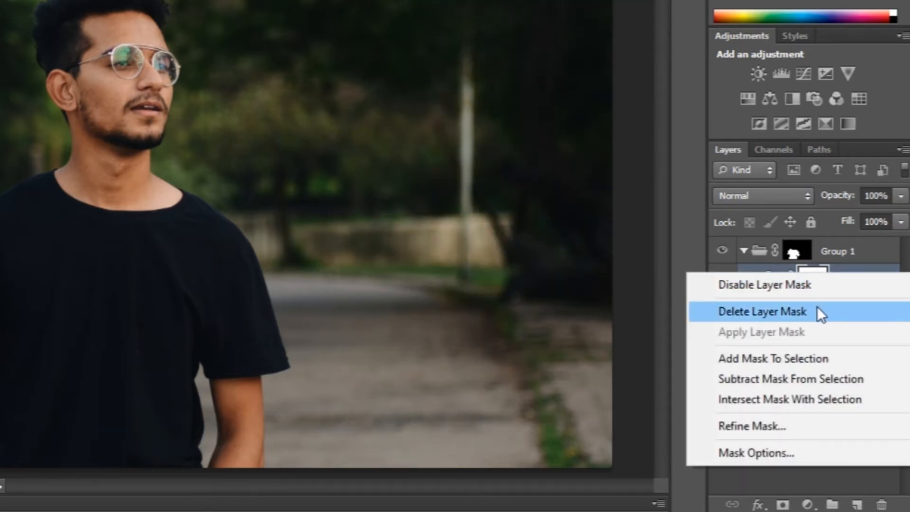
click(818, 313)
Add a Solid Color fill layer inside Group 1, above the Levels adjustment
click(823, 255)
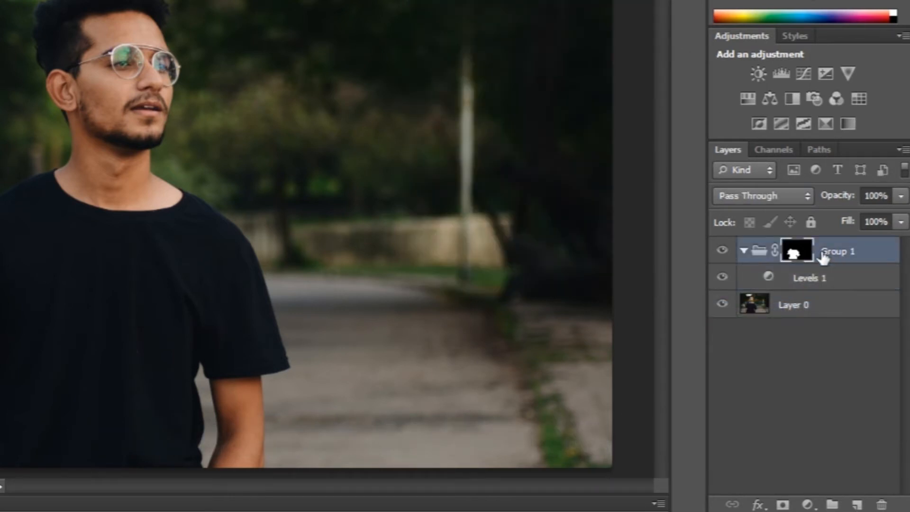
click(828, 290)
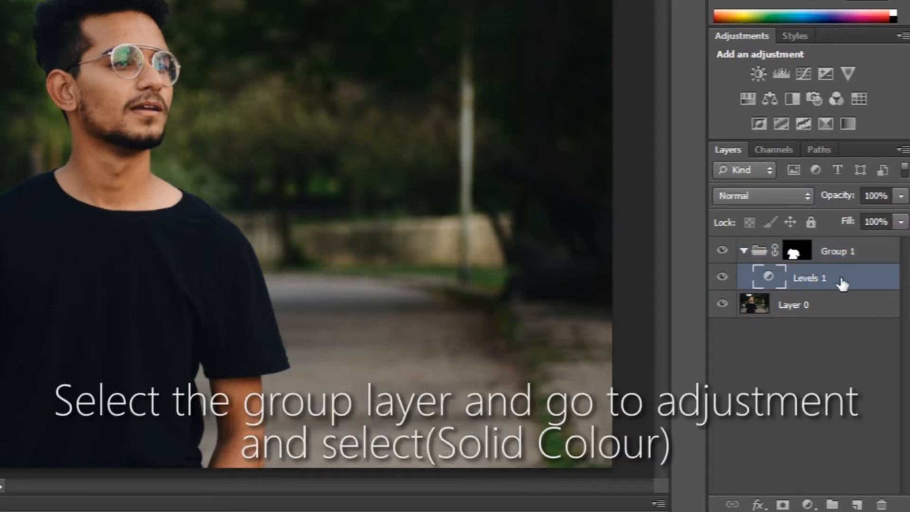
click(809, 256)
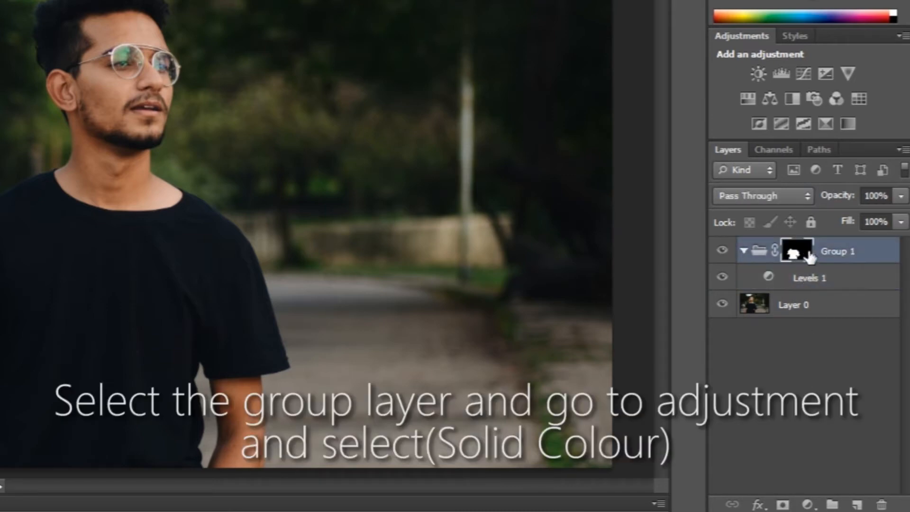
click(807, 504)
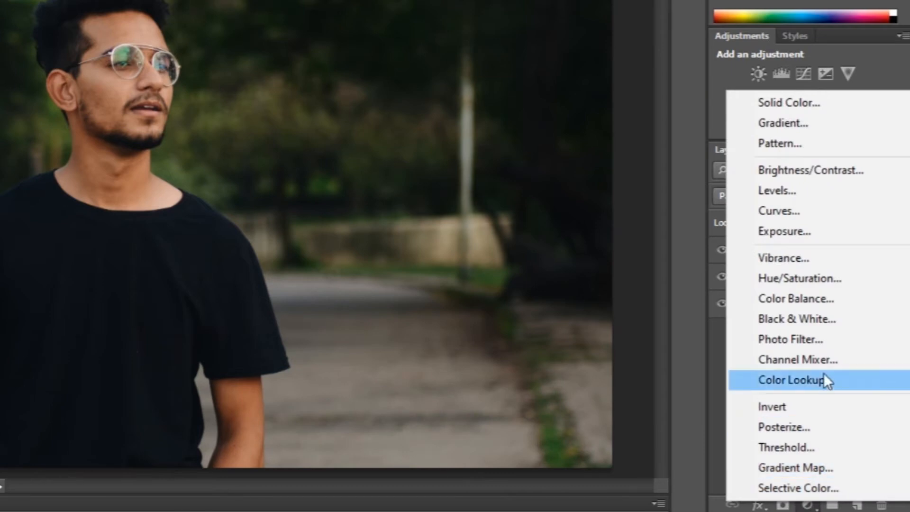
click(808, 108)
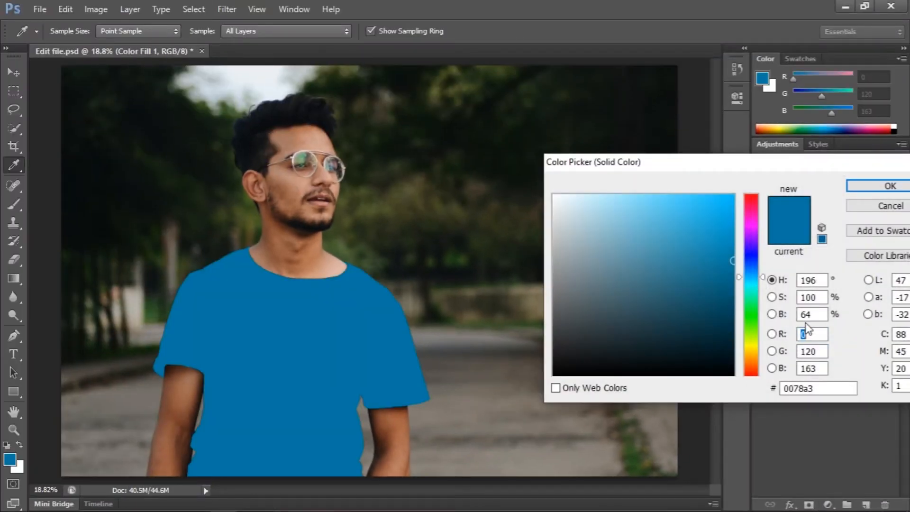
Choose a deeper blue for the solid colour fill and set the fill layer's blending mode to Color
drag(718, 167, 605, 61)
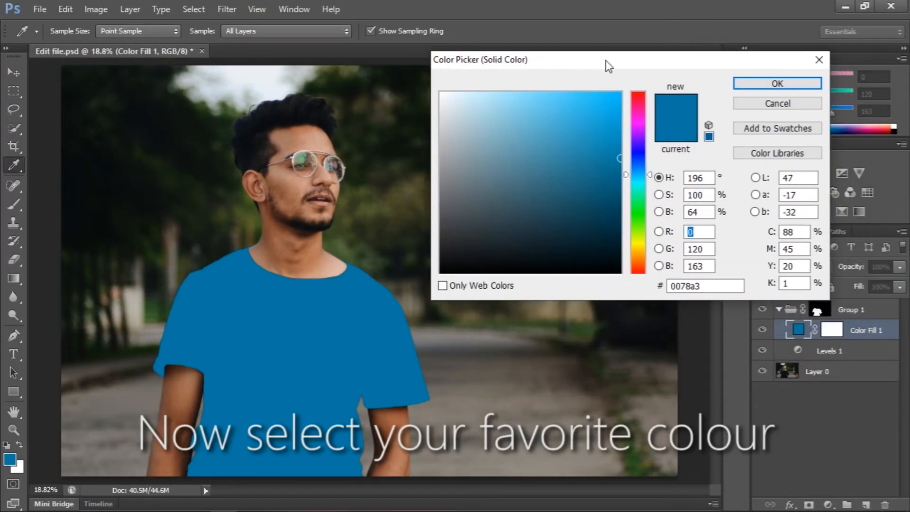
mouse_move(647, 179)
mouse_down()
mouse_move(648, 191)
mouse_move(647, 158)
mouse_move(618, 164)
mouse_move(619, 139)
mouse_move(650, 191)
mouse_move(654, 150)
mouse_move(650, 169)
mouse_up()
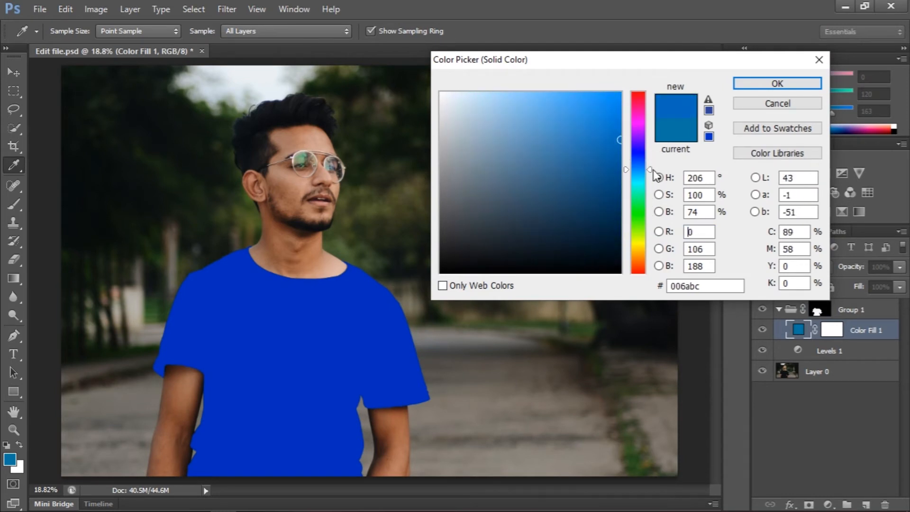
drag(615, 140, 613, 172)
click(765, 86)
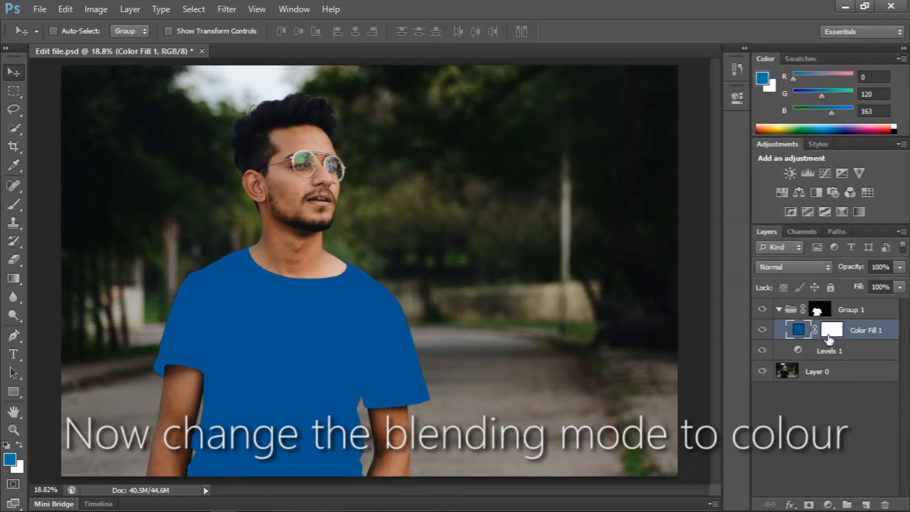
click(787, 268)
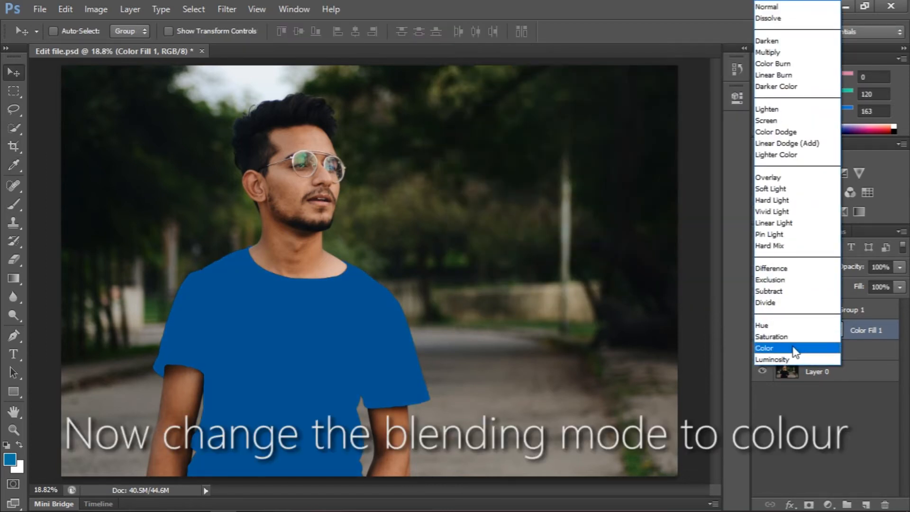
click(777, 349)
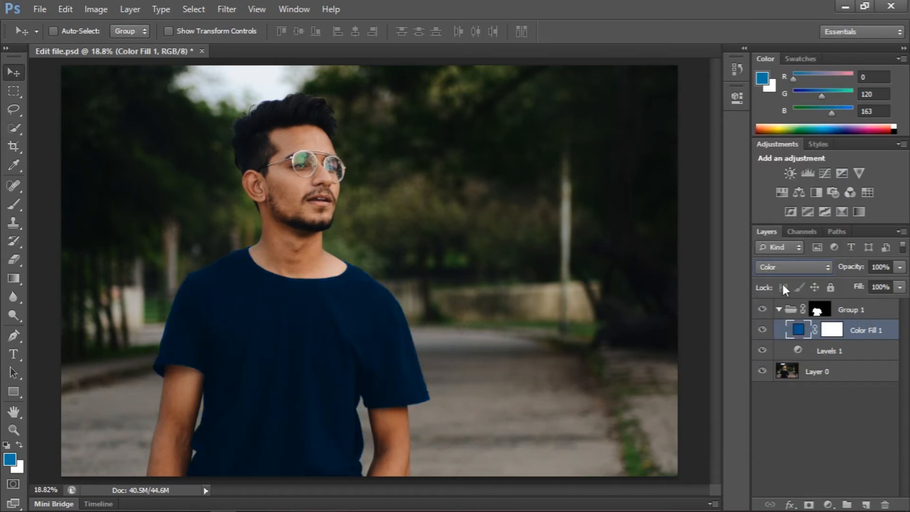
In the Levels 1 adjustment, set the RGB shadow input to 13, midtones to 1.75 and black output level to 17
click(797, 351)
double_click(797, 352)
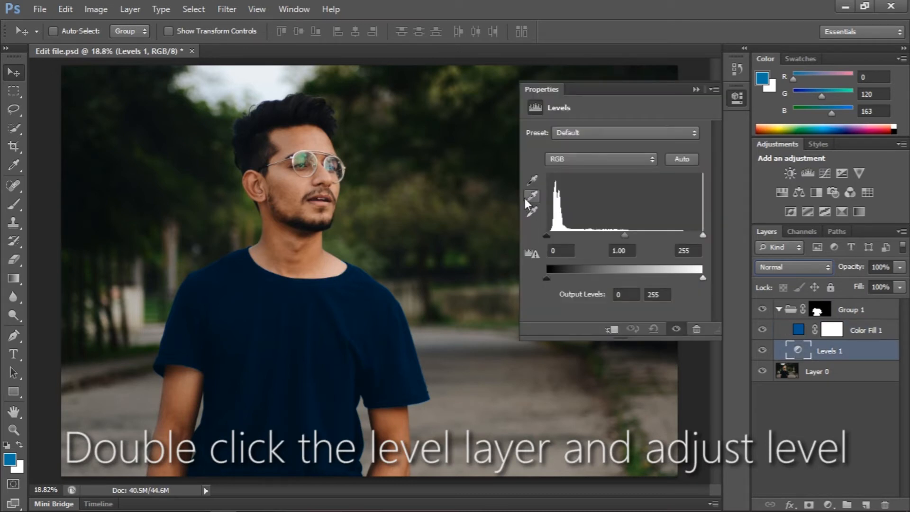
drag(545, 234, 542, 235)
drag(624, 235, 609, 242)
drag(545, 280, 551, 274)
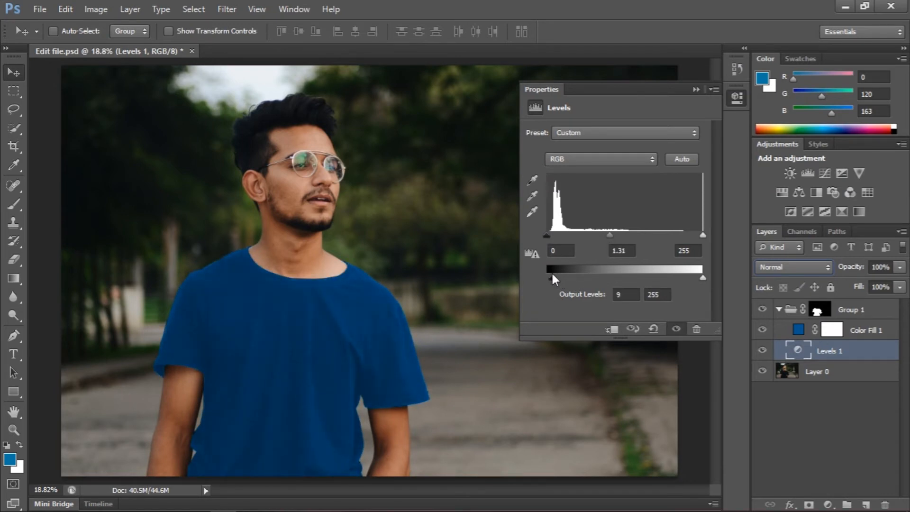
mouse_move(607, 235)
mouse_down()
mouse_move(589, 237)
mouse_move(602, 238)
mouse_up()
drag(548, 235, 553, 235)
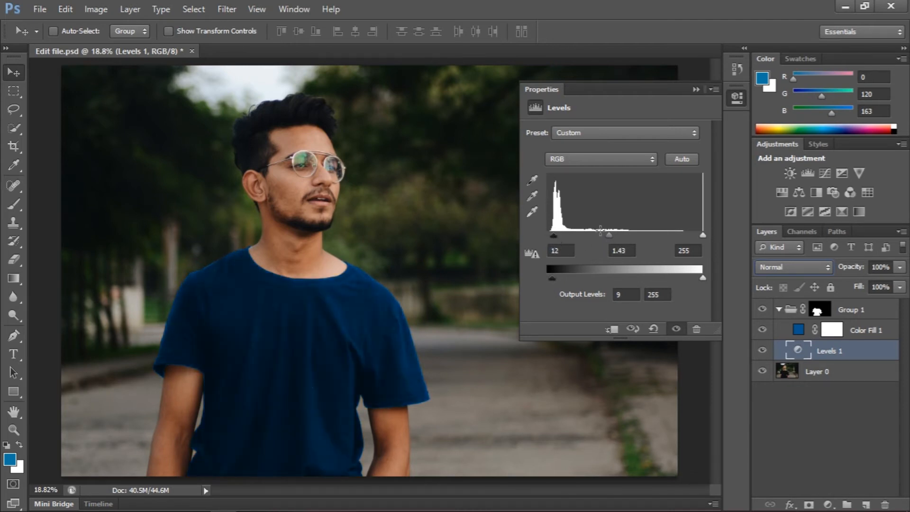
drag(552, 278, 565, 278)
mouse_move(552, 234)
mouse_down()
mouse_move(596, 235)
mouse_move(548, 234)
mouse_move(555, 240)
mouse_up()
drag(565, 275, 557, 278)
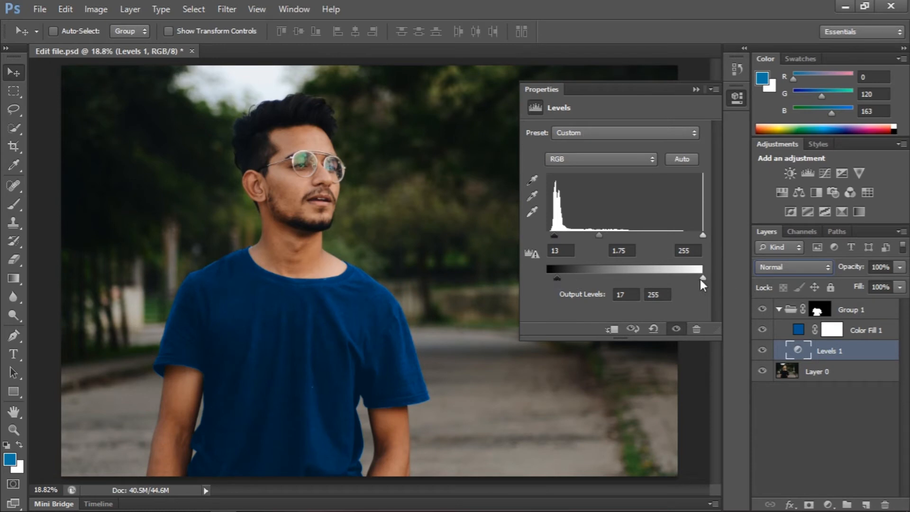
Lower the Levels adjustment's white output to 242, bring the highlight input down to about 196 and fine-tune the midtones
drag(643, 289, 700, 281)
drag(598, 234, 584, 235)
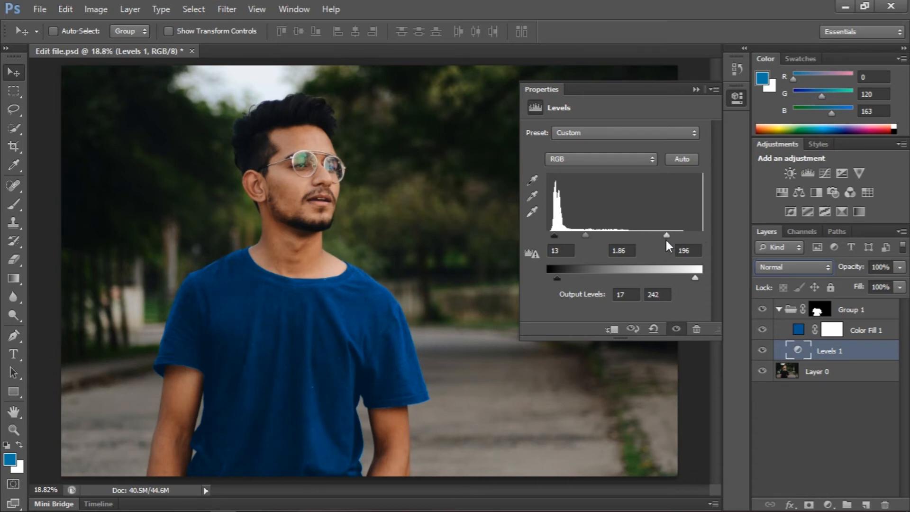
drag(593, 242, 592, 244)
click(694, 90)
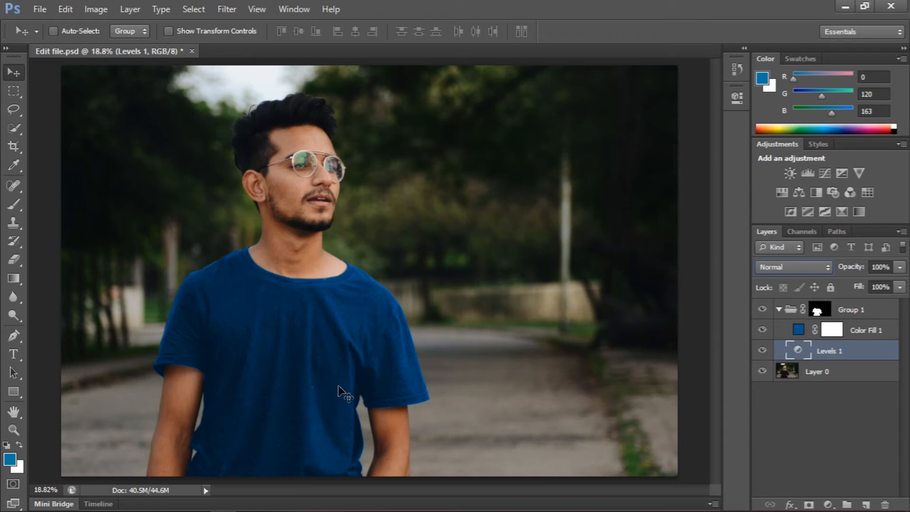
Collapse Group 1 and add a Brightness/Contrast adjustment layer above it
click(849, 311)
click(778, 311)
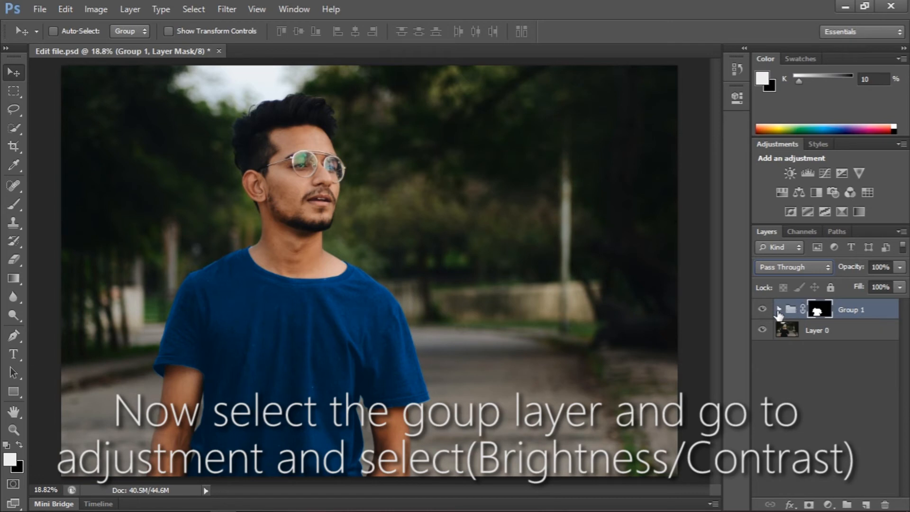
click(832, 506)
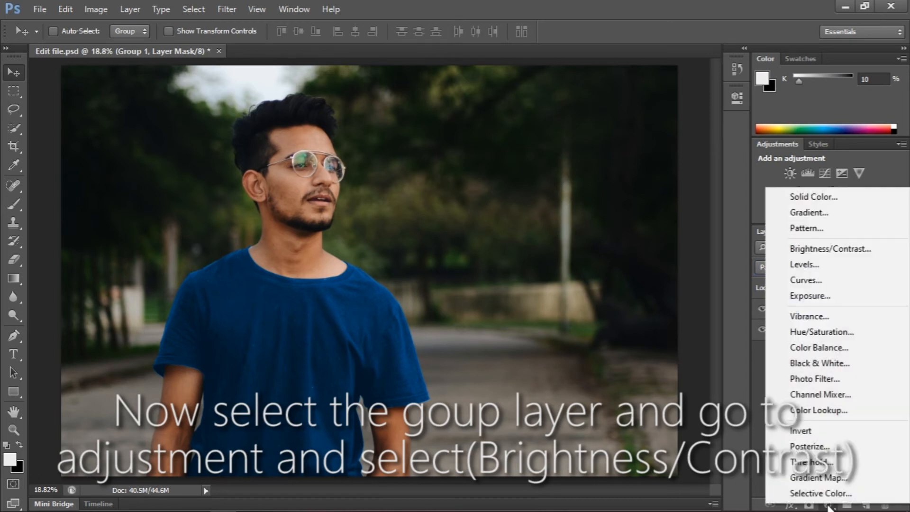
click(860, 257)
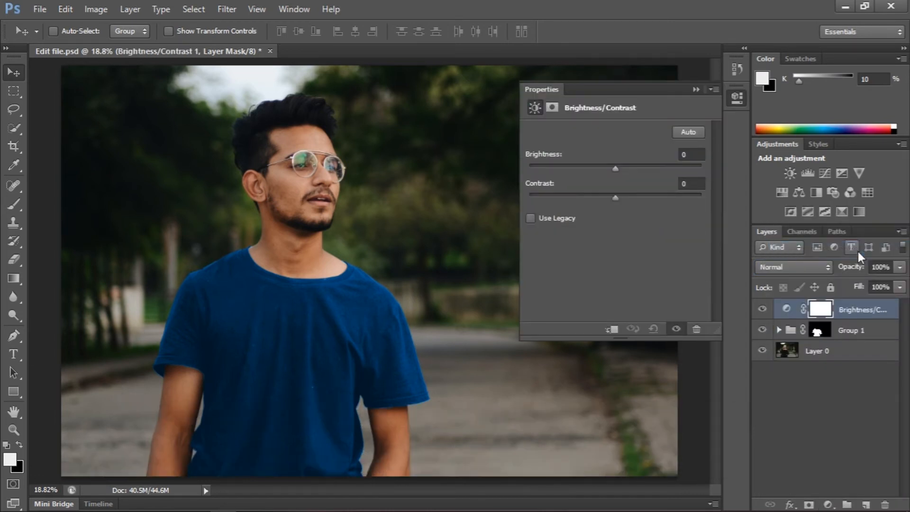
Set the Brightness/Contrast adjustment to brightness 31 and contrast 21
drag(616, 167, 647, 175)
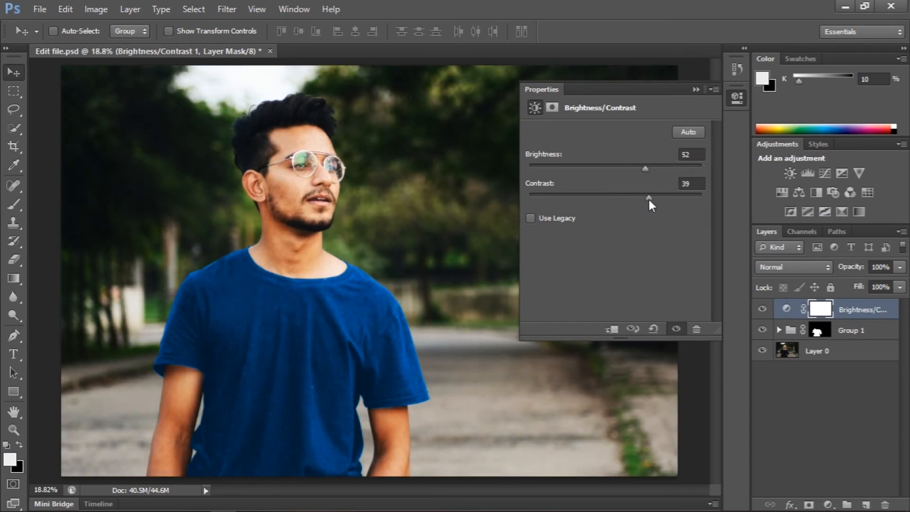
drag(649, 200, 646, 199)
drag(645, 168, 633, 168)
drag(650, 199, 634, 200)
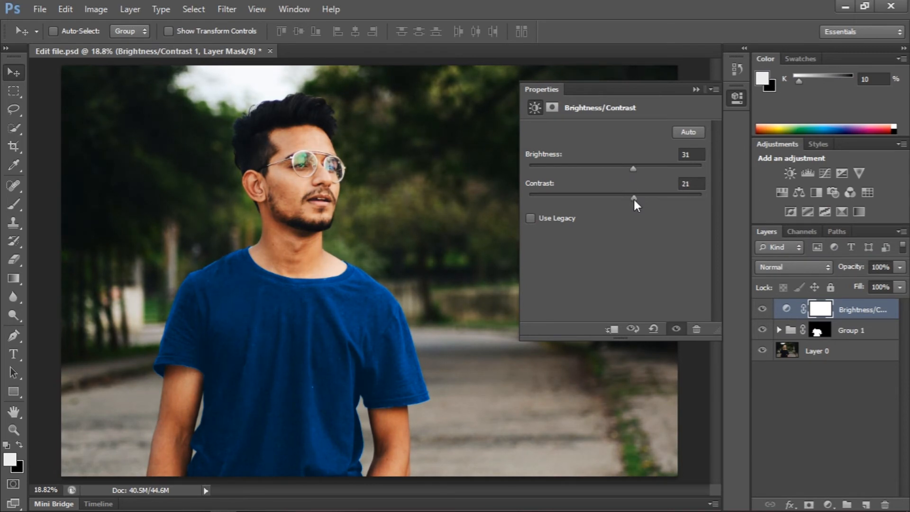
click(695, 90)
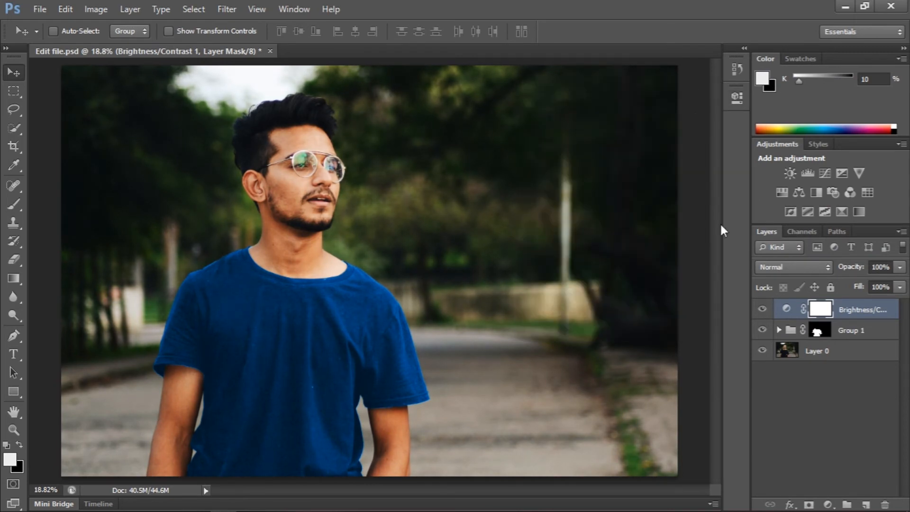
Add a Vibrance adjustment layer directly above Group 1 and raise its vibrance, undoing the trial saturation change
click(858, 332)
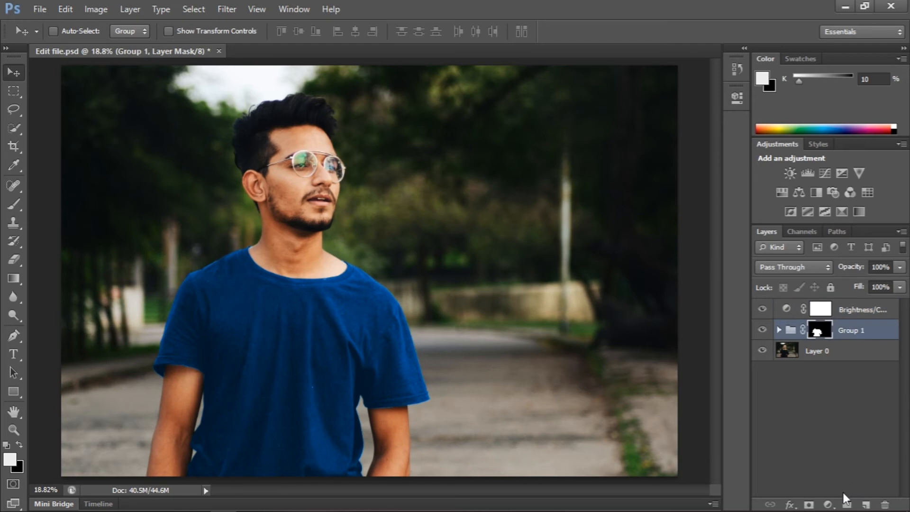
click(829, 504)
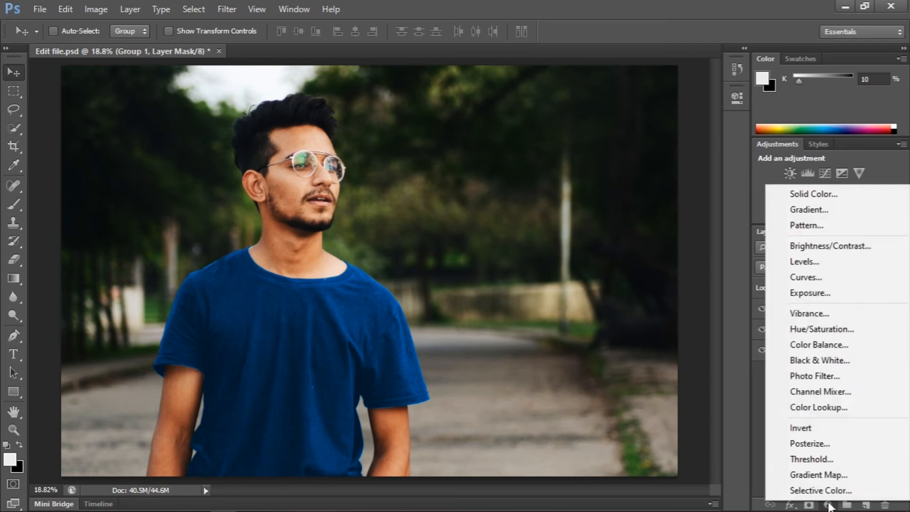
click(843, 313)
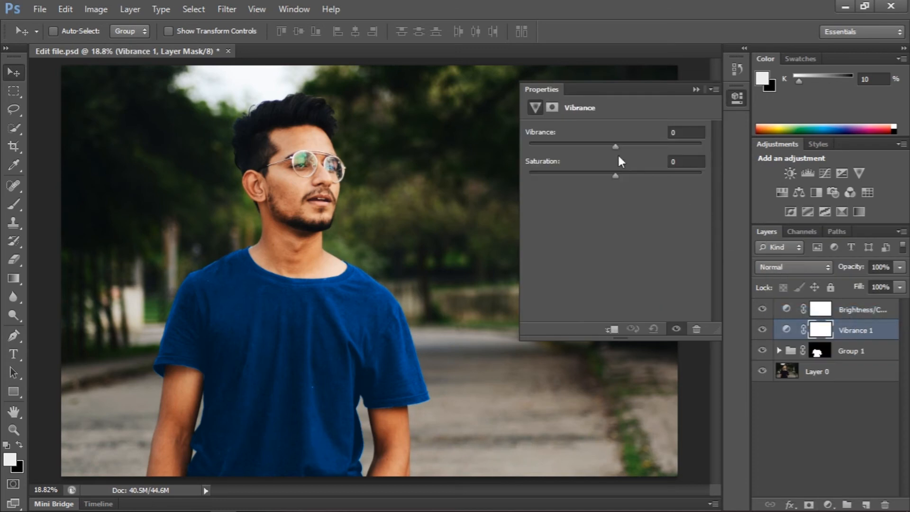
drag(614, 147, 655, 155)
mouse_move(615, 175)
mouse_down()
mouse_move(642, 179)
mouse_move(616, 173)
mouse_up()
key(ctrl+z)
click(694, 89)
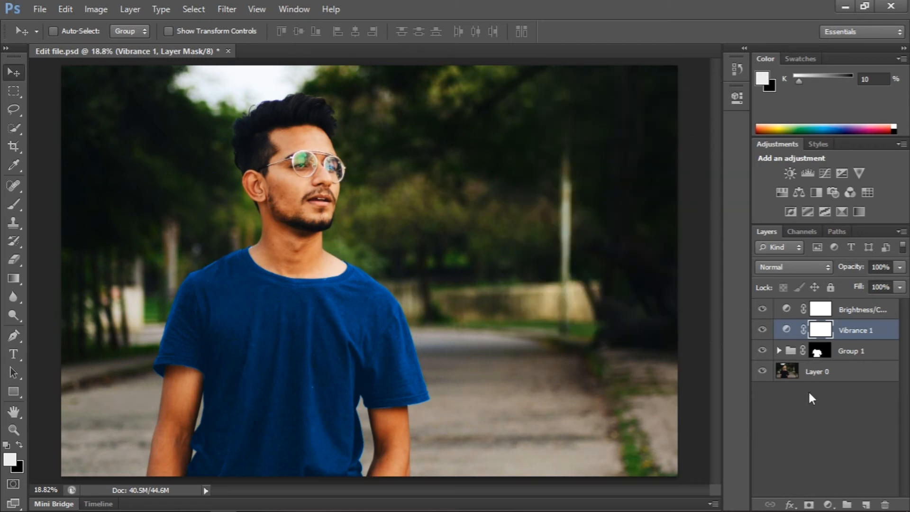
Add a Curves adjustment layer directly above Group 1 and lift the upper part of its RGB curve slightly
click(853, 350)
click(829, 505)
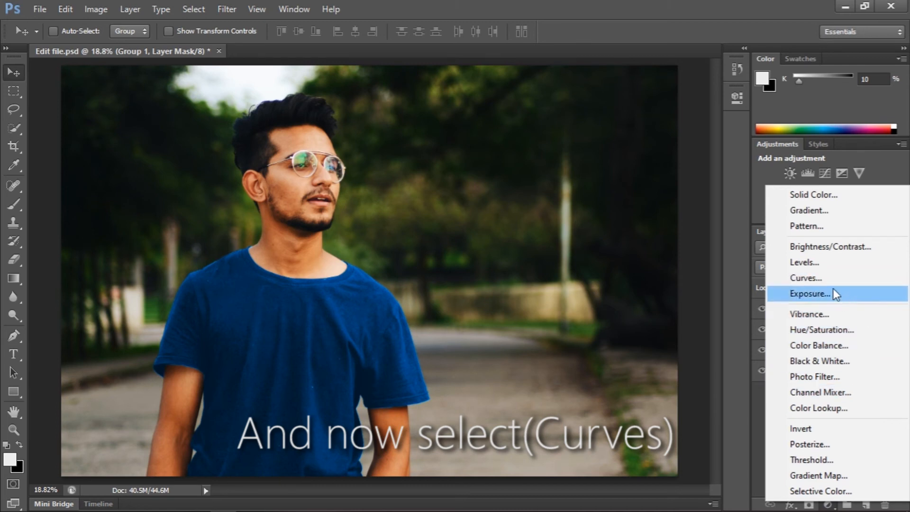
click(808, 278)
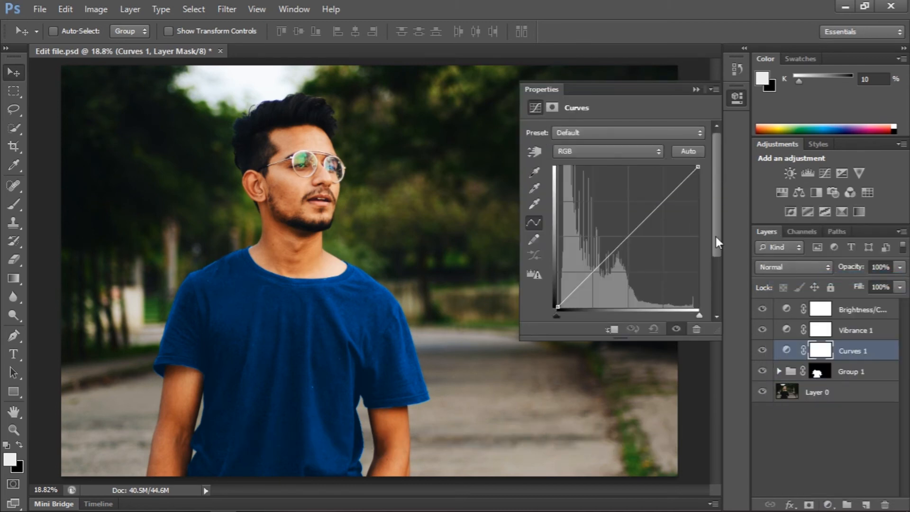
drag(664, 201, 664, 189)
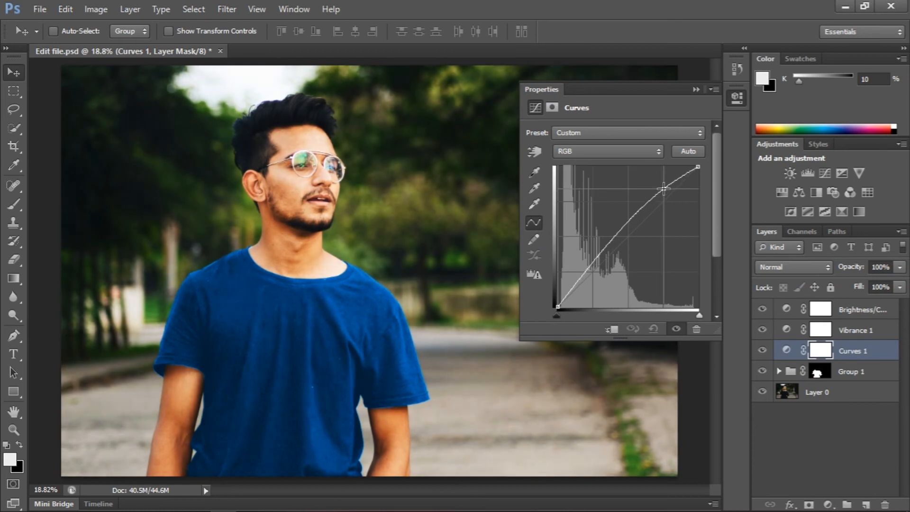
click(629, 223)
drag(629, 223, 631, 231)
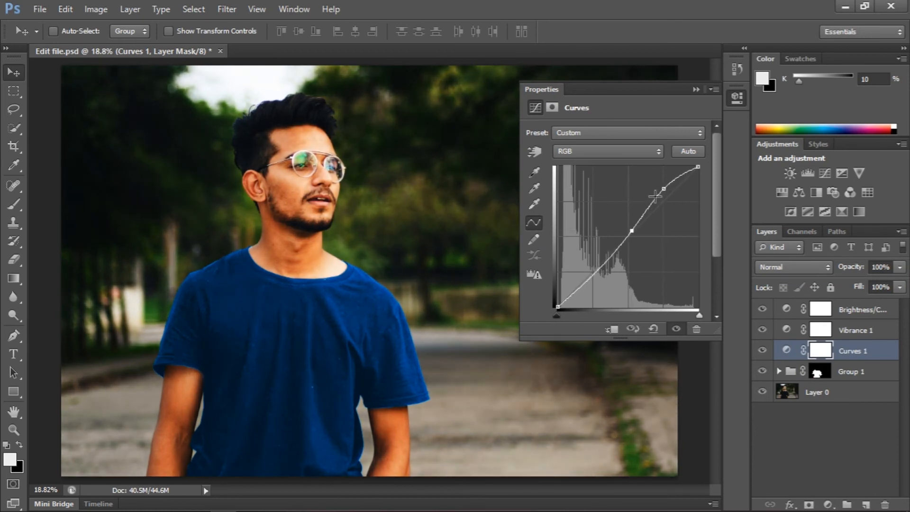
mouse_move(663, 189)
mouse_down()
mouse_move(649, 193)
mouse_move(663, 195)
mouse_up()
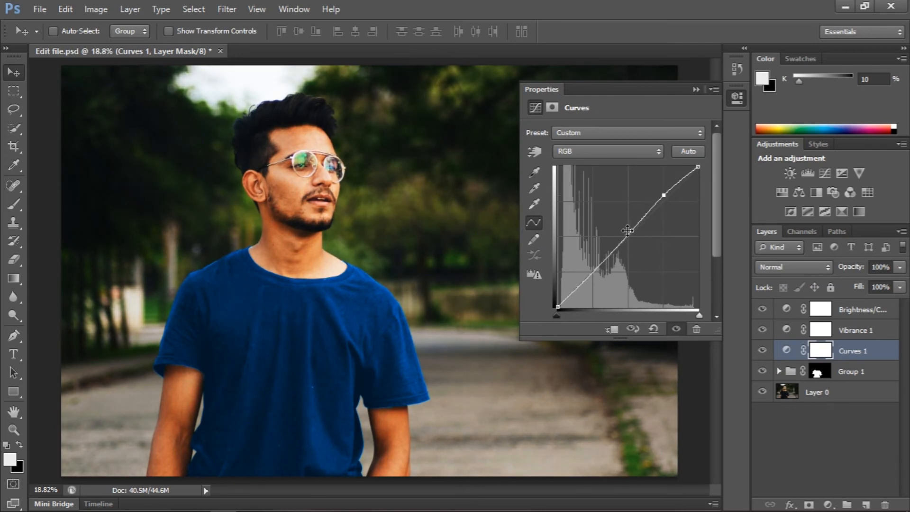
Refine the RGB curve with three points, holding the midtones near the diagonal and slightly lifting the brighter tones
mouse_move(615, 244)
mouse_down()
mouse_move(603, 267)
mouse_move(604, 256)
mouse_up()
mouse_move(645, 233)
mouse_down()
mouse_move(635, 211)
mouse_move(640, 228)
mouse_up()
drag(663, 195, 637, 224)
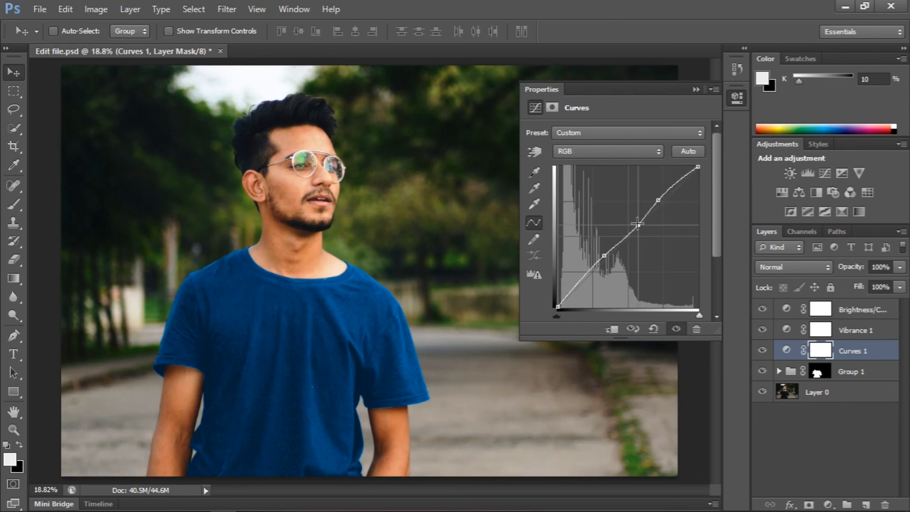
drag(604, 256, 621, 240)
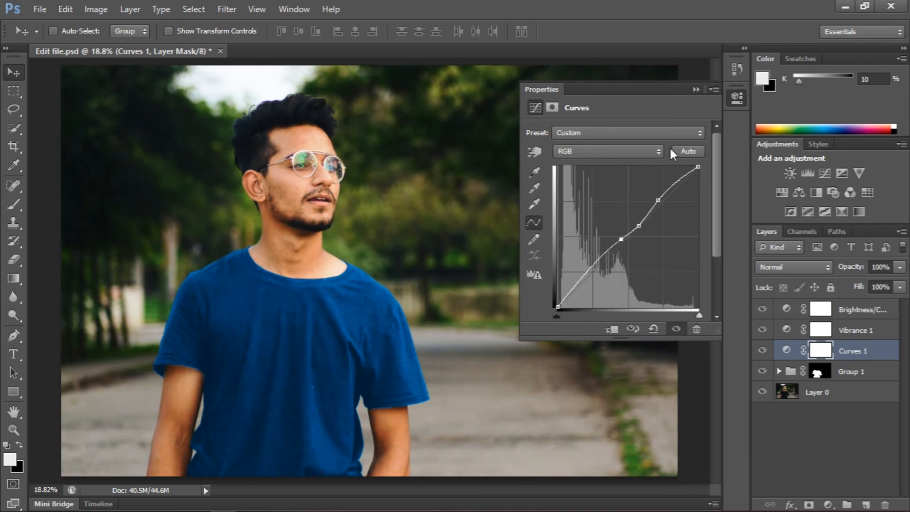
mouse_move(620, 240)
mouse_down()
mouse_move(624, 250)
mouse_move(622, 242)
mouse_up()
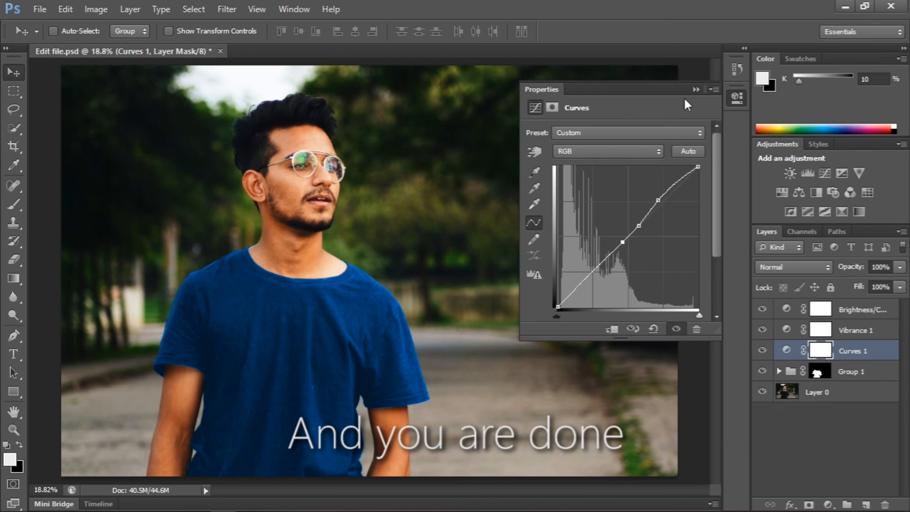
click(695, 90)
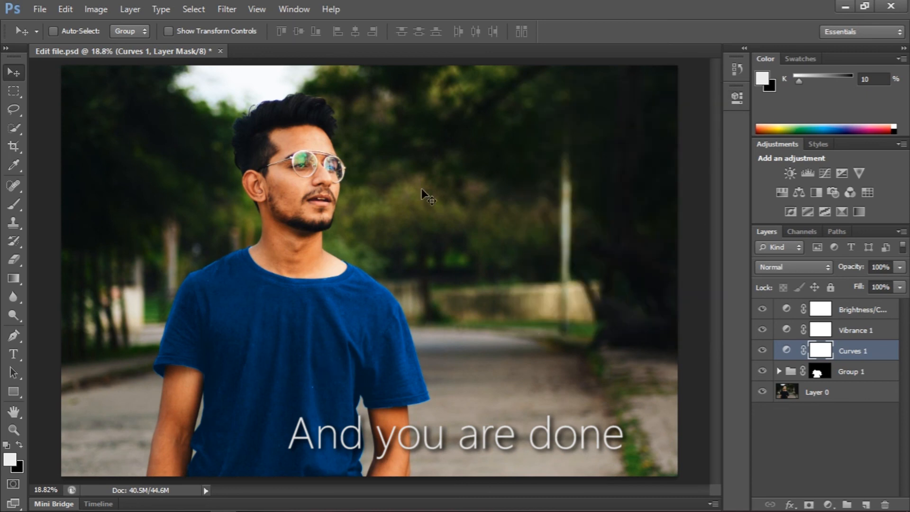
click(846, 403)
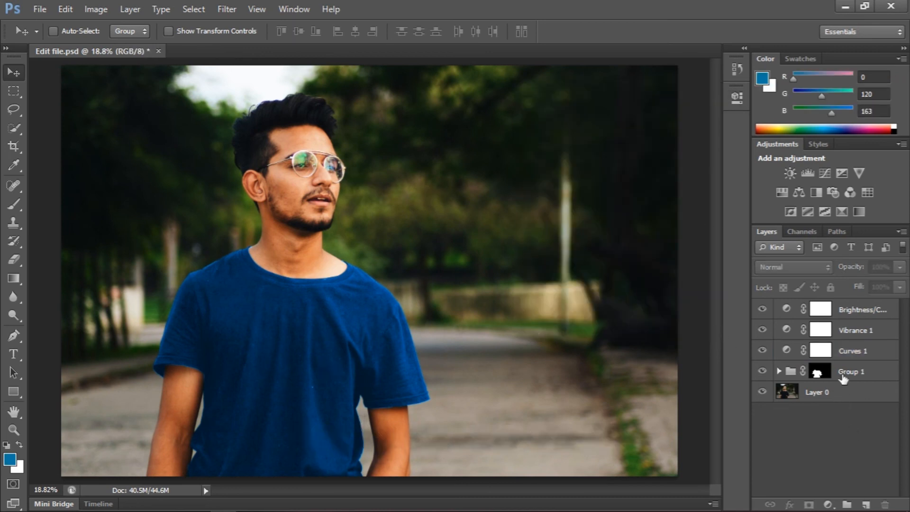
click(805, 397)
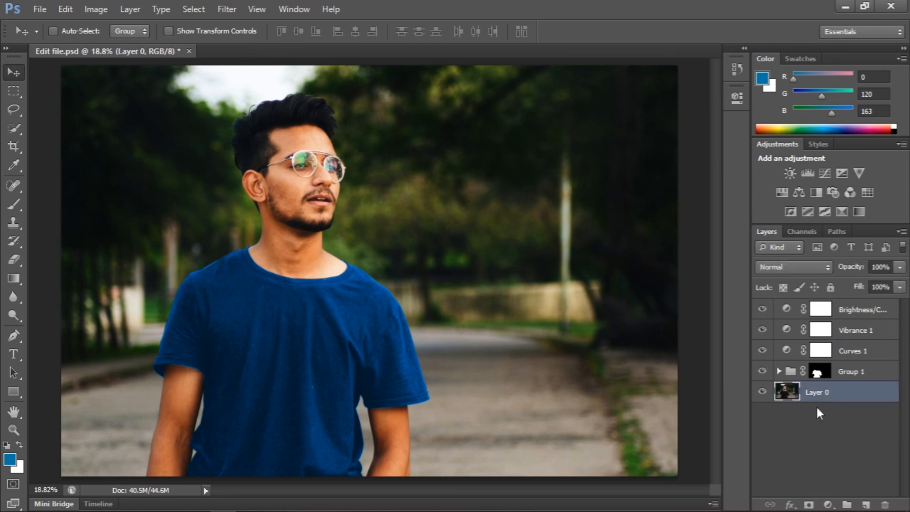
click(822, 422)
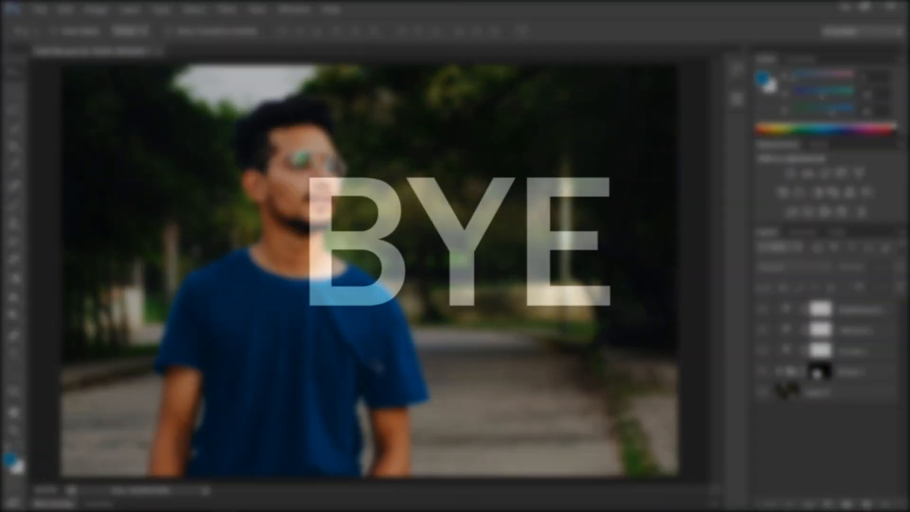